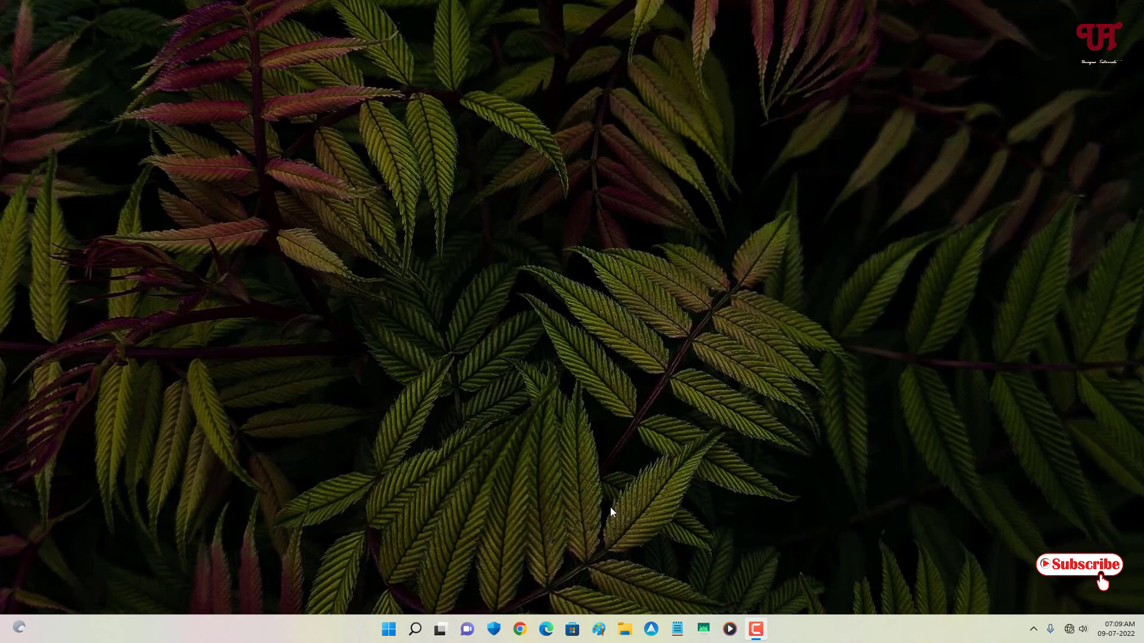
Step: Open File Explorer at This PC and run a kind:image search, listing 8,470 image files
click(625, 629)
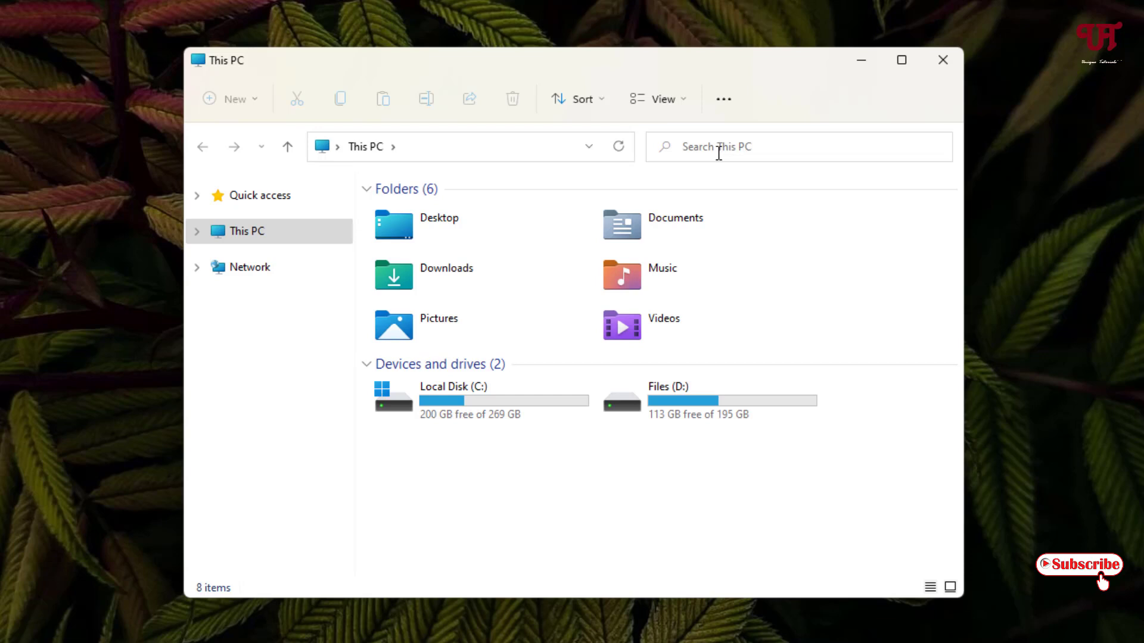
click(718, 153)
text(kind)
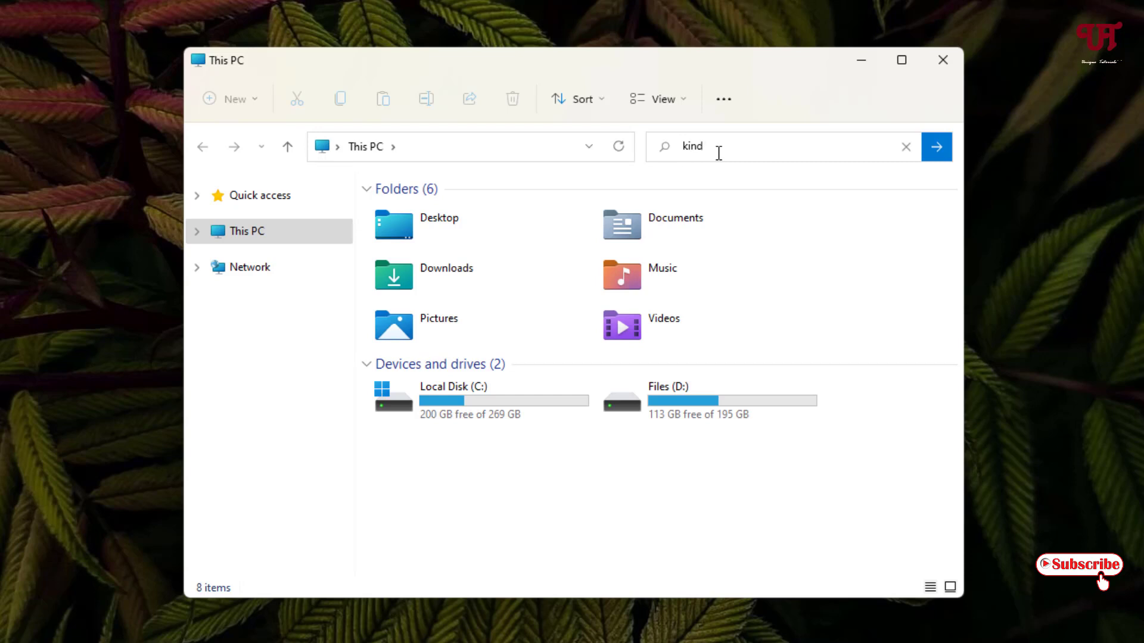
text(:)
text(image)
key(Tab)
key(Return)
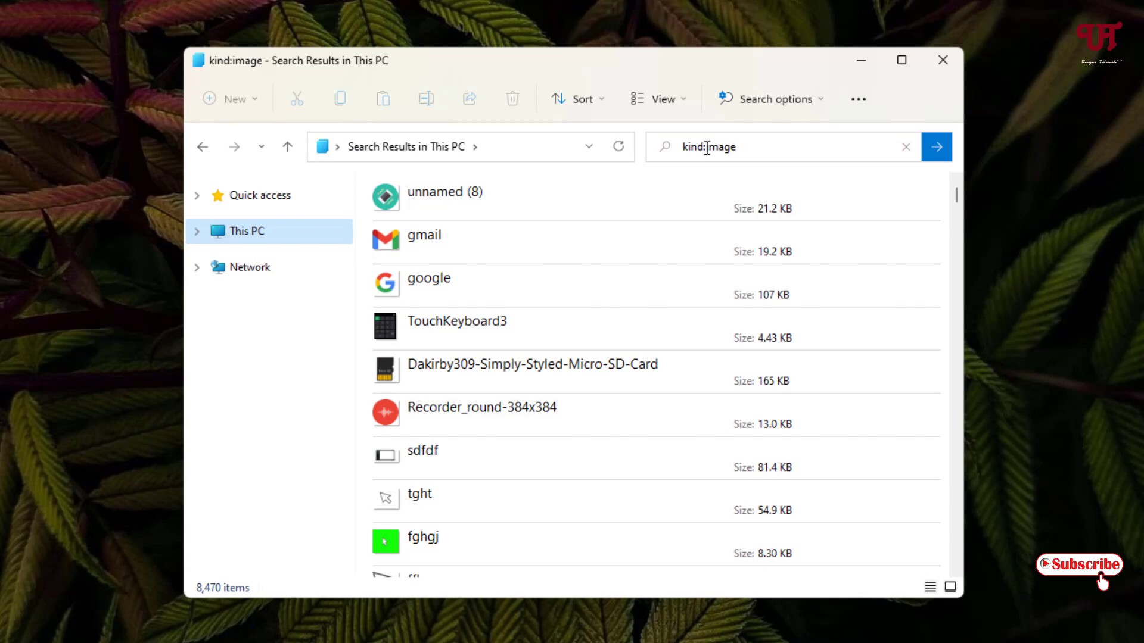
click(741, 147)
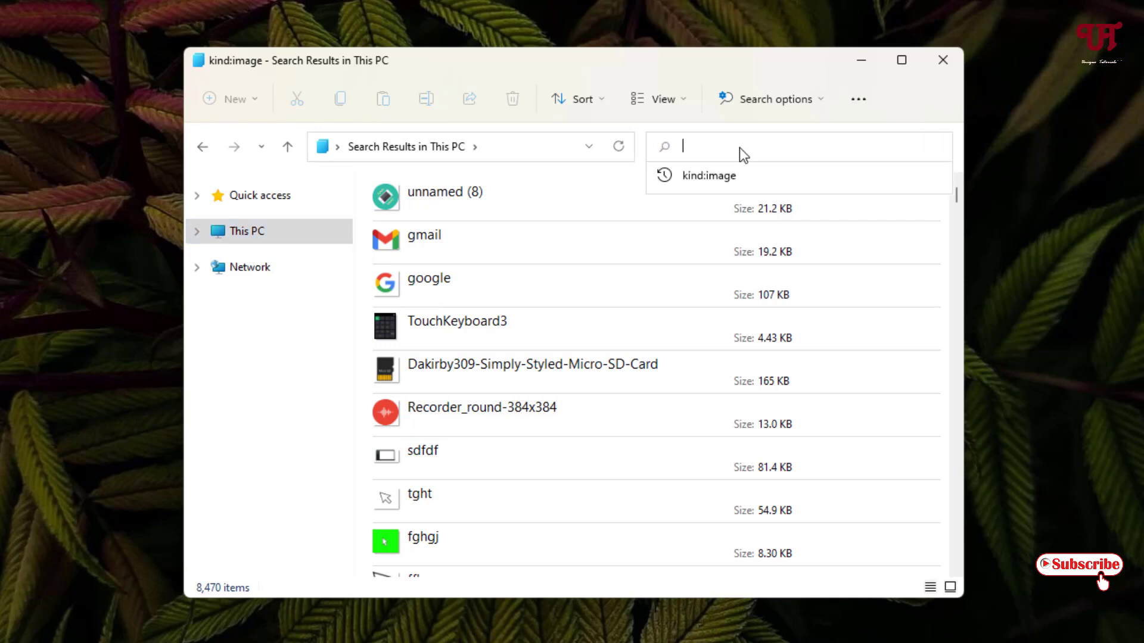
Step: Search This PC with kind:video (27 videos), then change the query to kind:music (117 files)
text(kind)
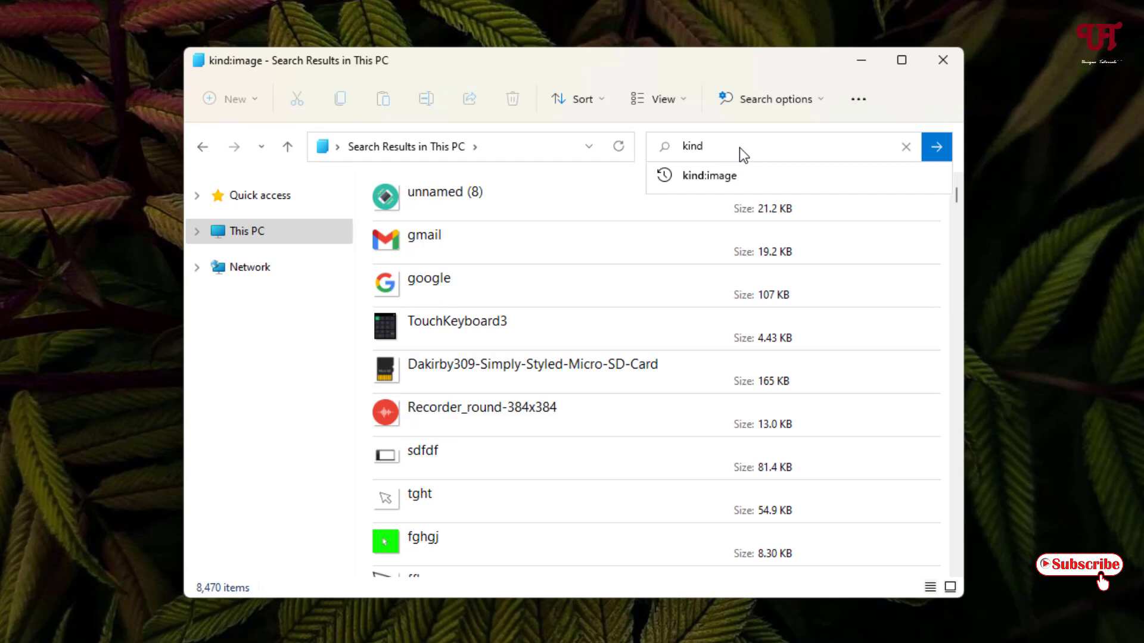
text(:video)
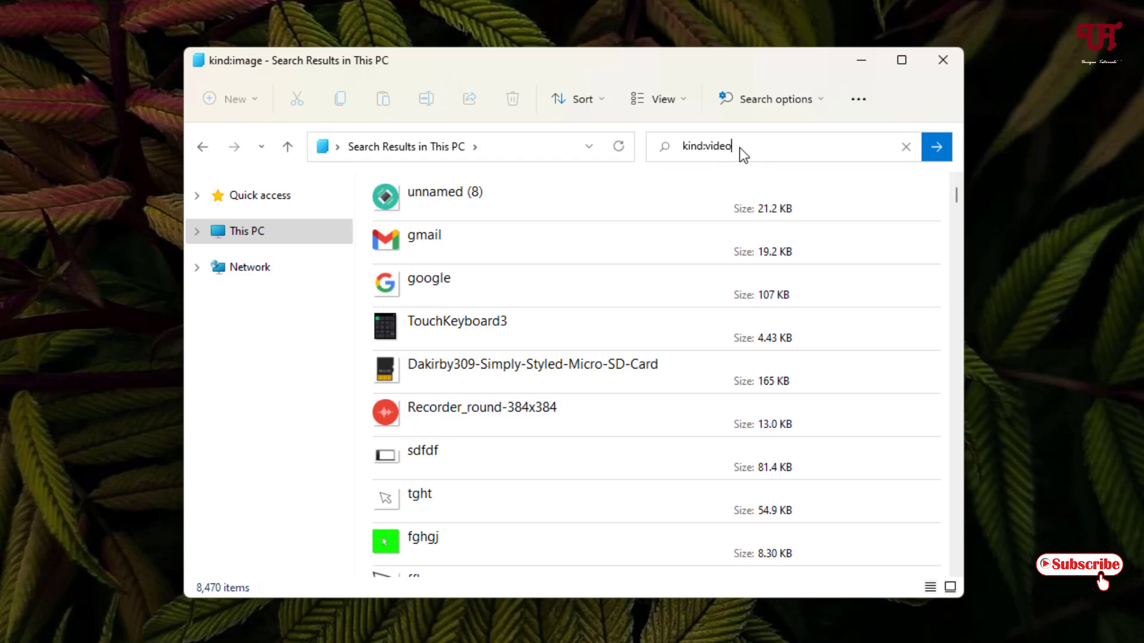
key(Return)
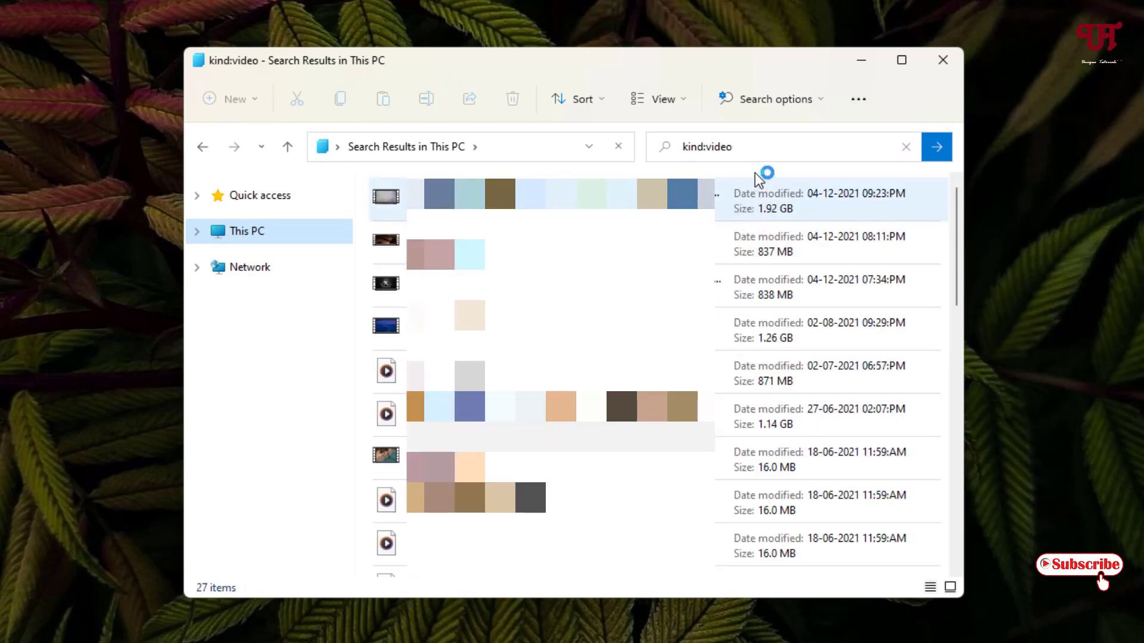
click(620, 147)
click(771, 149)
click(766, 144)
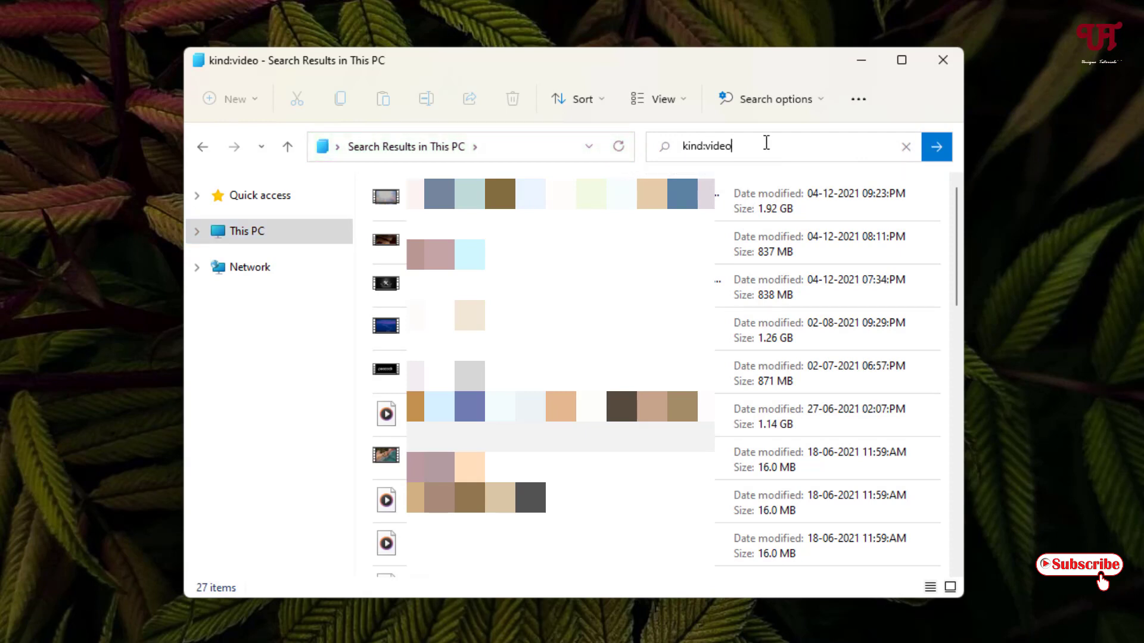
key(BackSpace)
key(BackSpace)
key(BackSpace)
key(BackSpace)
key(BackSpace)
text(music)
key(Return)
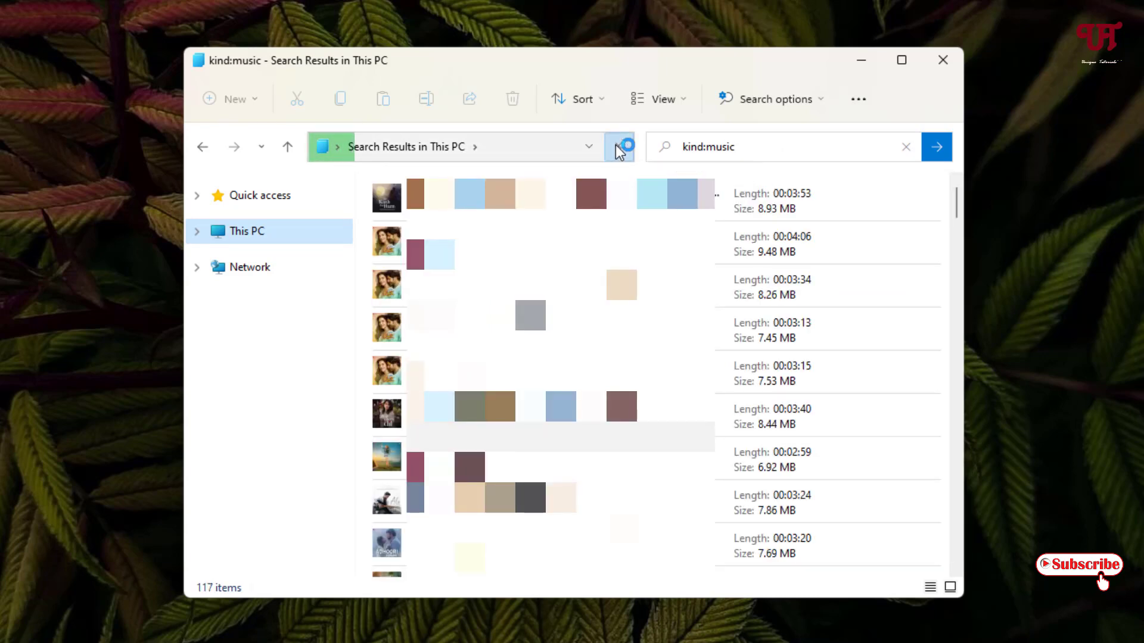
Step: Change the query from kind:music to kind:document, listing 2,408 items
click(769, 147)
click(767, 147)
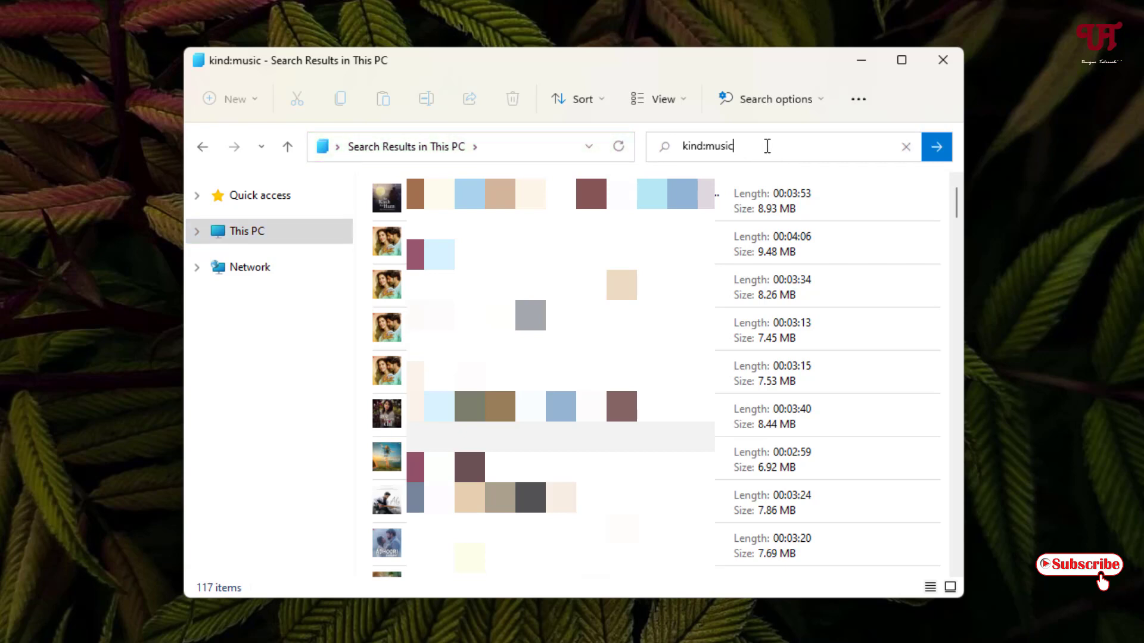
key(BackSpace)
key(BackSpace)
key(BackSpace)
key(BackSpace)
key(BackSpace)
text(document)
key(Return)
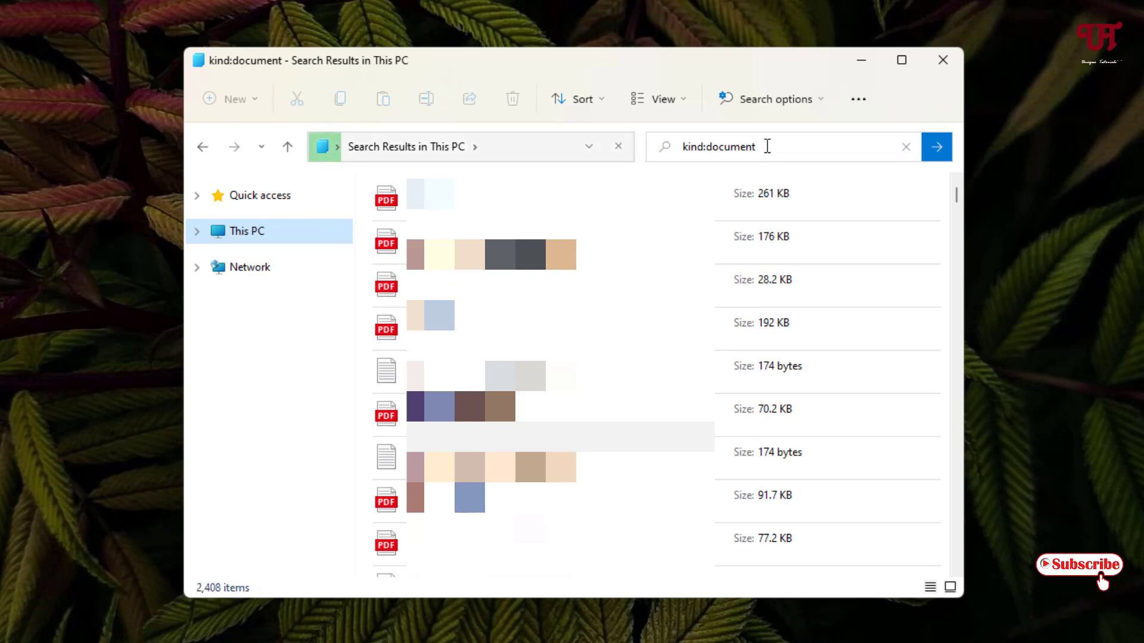
Step: Select the word 'document' in the search query for replacement
click(620, 146)
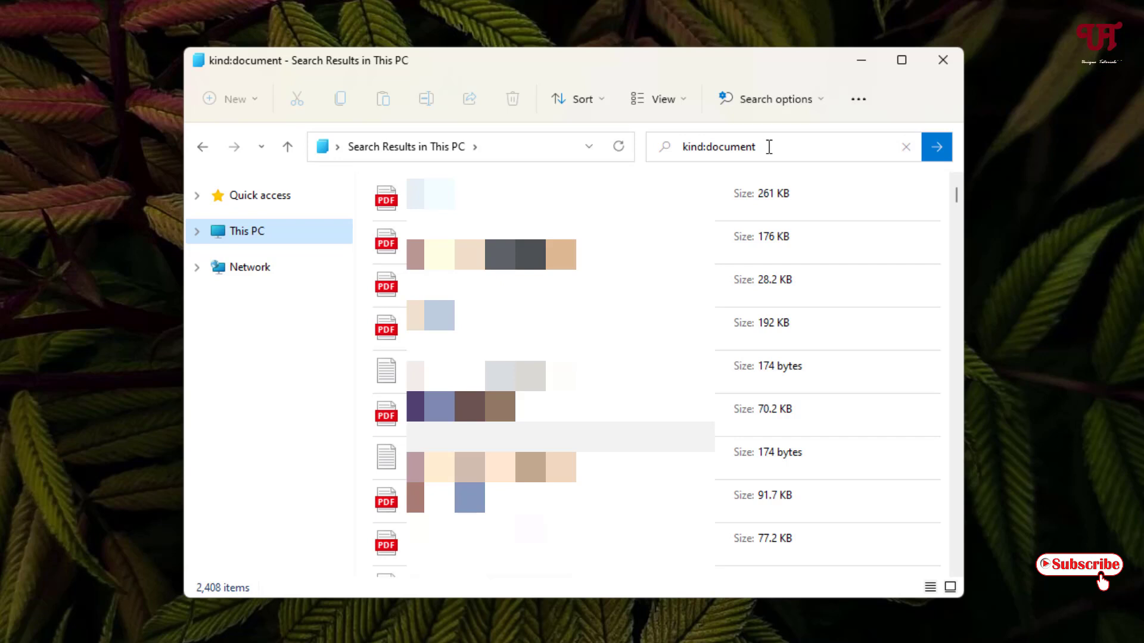
click(761, 146)
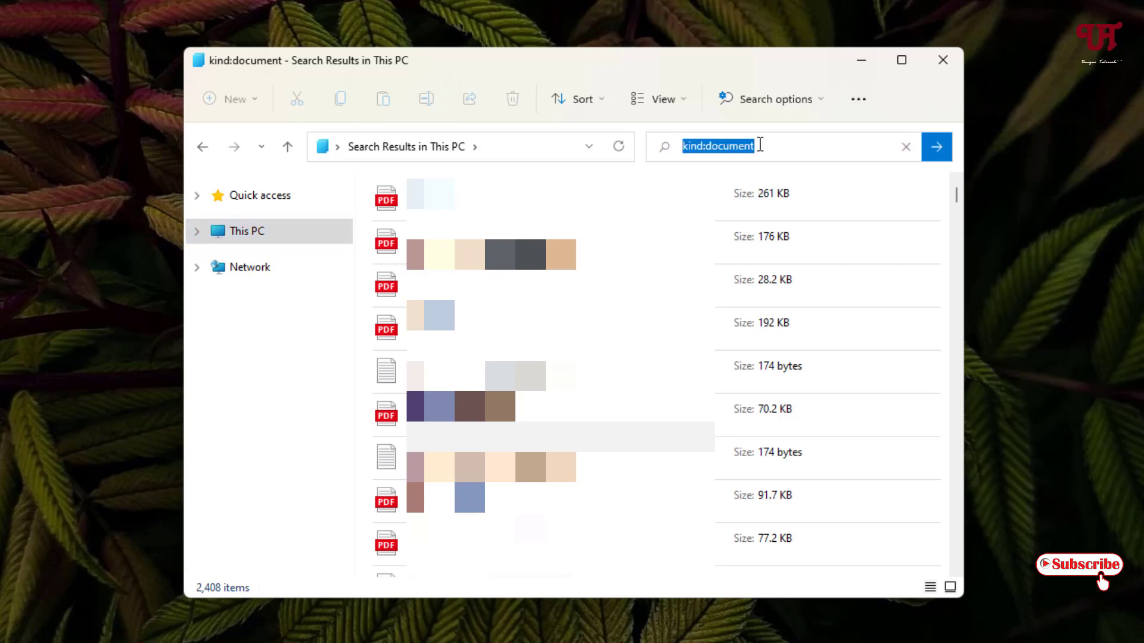
click(760, 145)
drag(760, 146, 708, 150)
Step: Replace 'document' with jpg to run a kind:jpg search, finding 594 items
text(jpg)
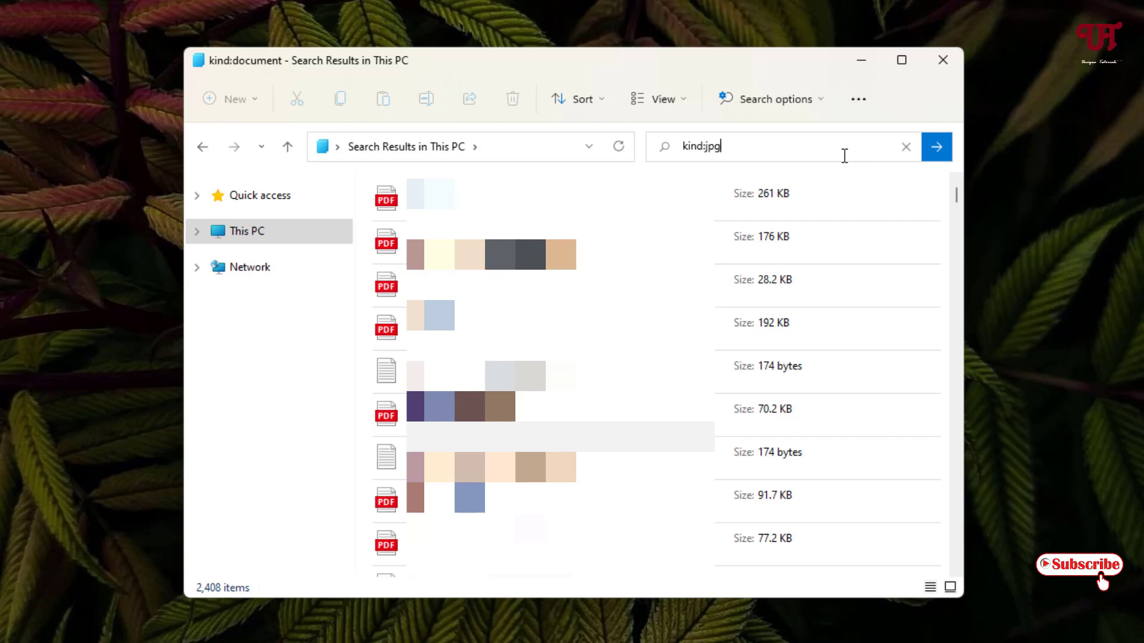
key(Return)
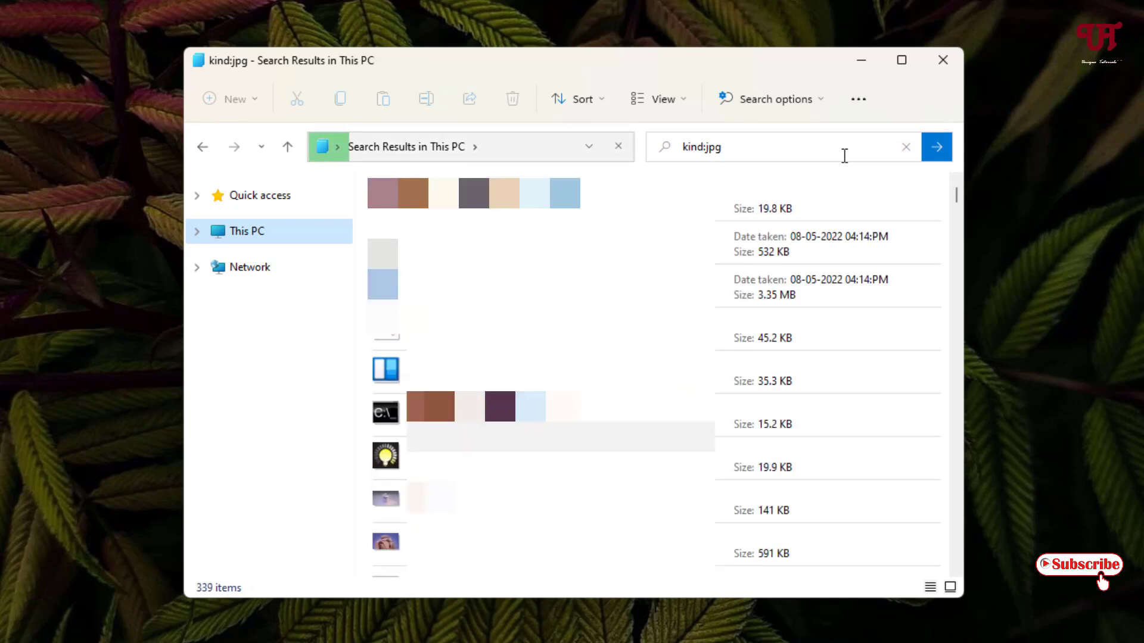
click(620, 150)
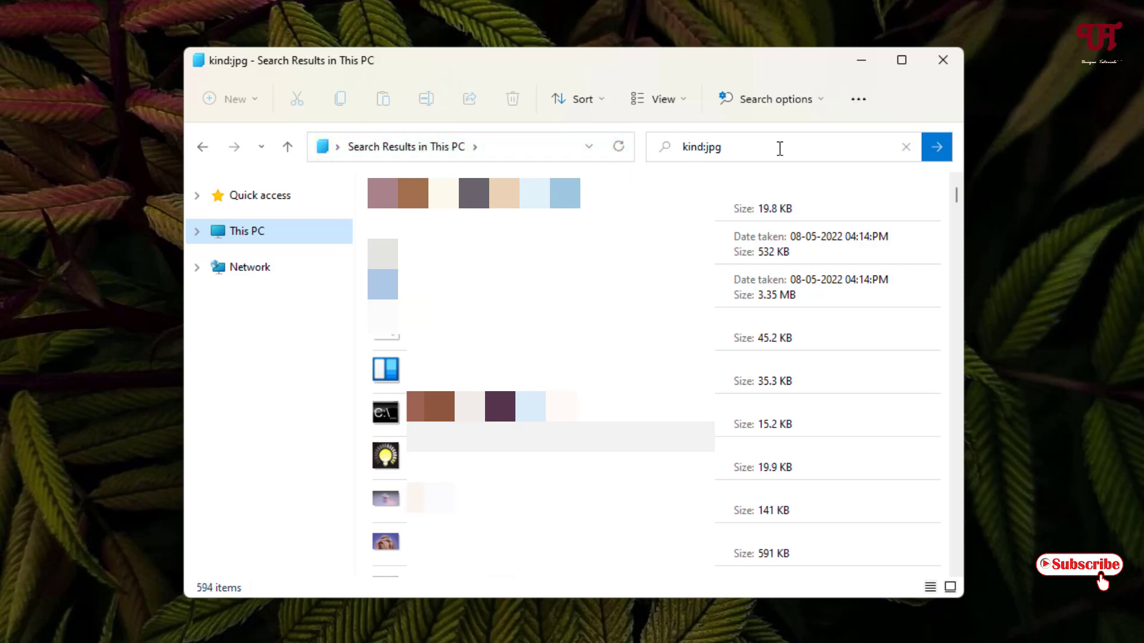
Step: Edit the query to kind:mp4, listing 300 items
click(773, 146)
click(763, 146)
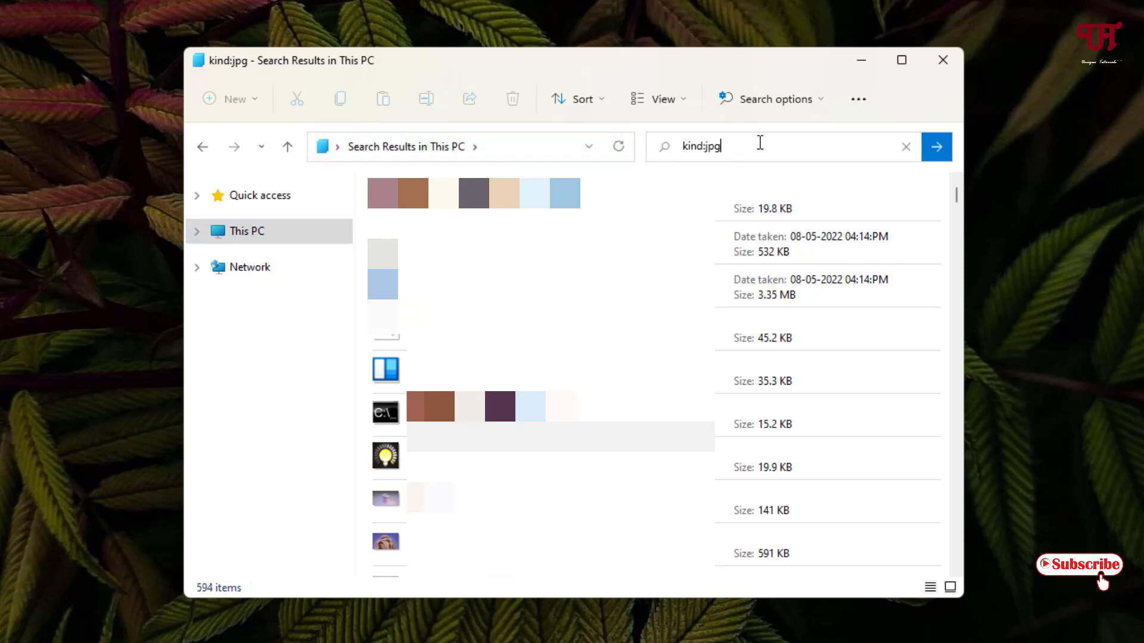
key(BackSpace)
key(BackSpace)
key(BackSpace)
text(mp4)
key(Return)
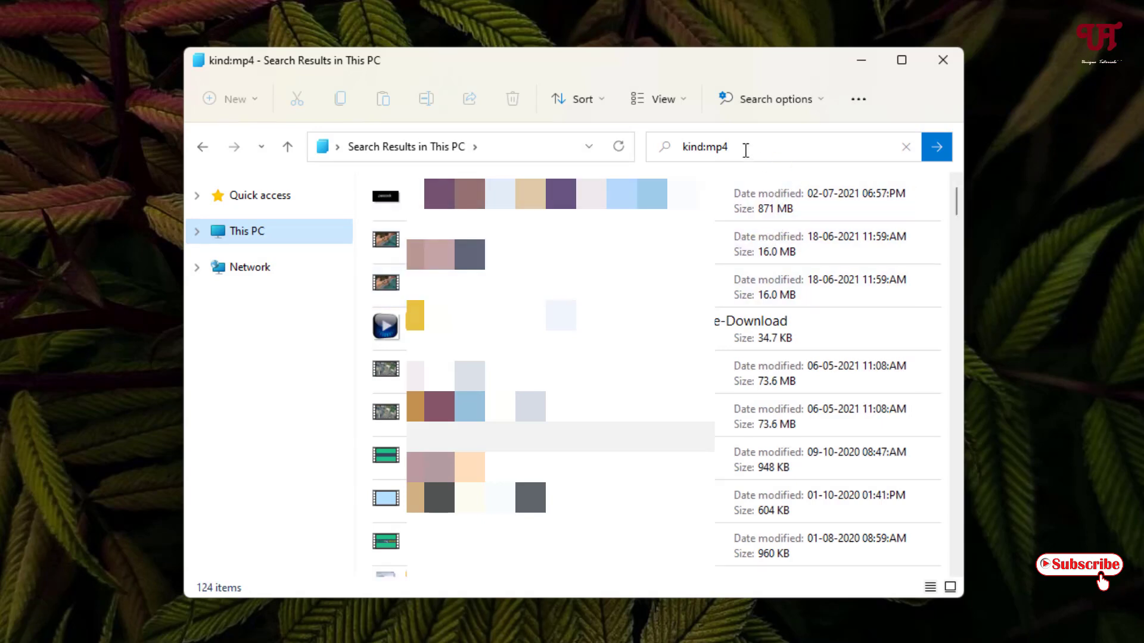
click(746, 149)
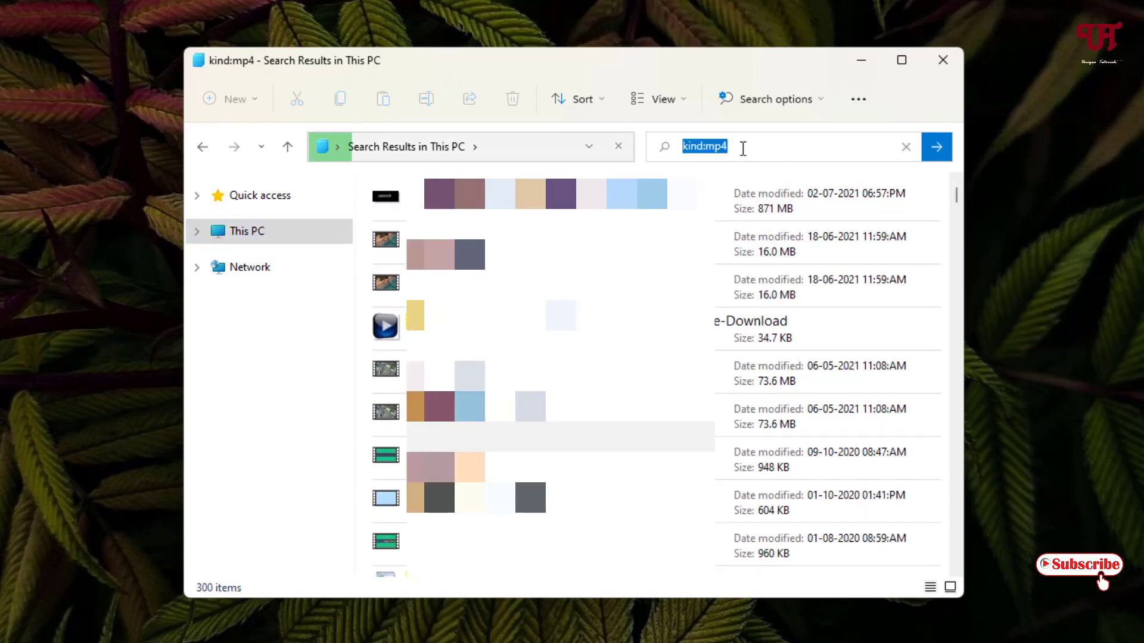
Step: Replace the query with kind:pdf, listing 63 PDF files on This PC
text(kind:)
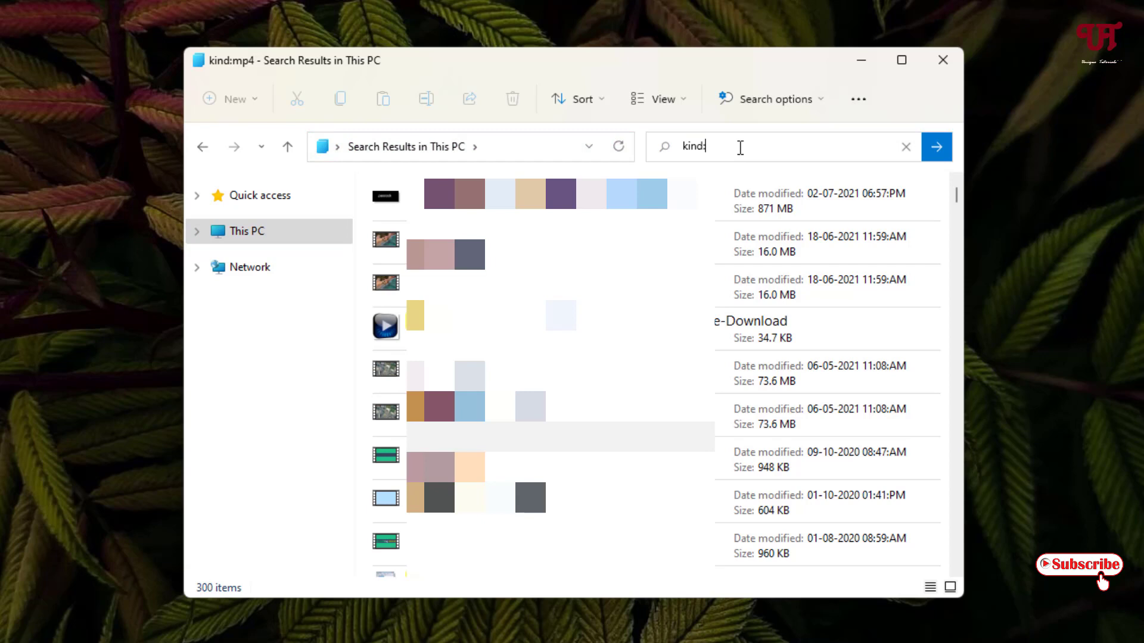
text(pdf)
key(Return)
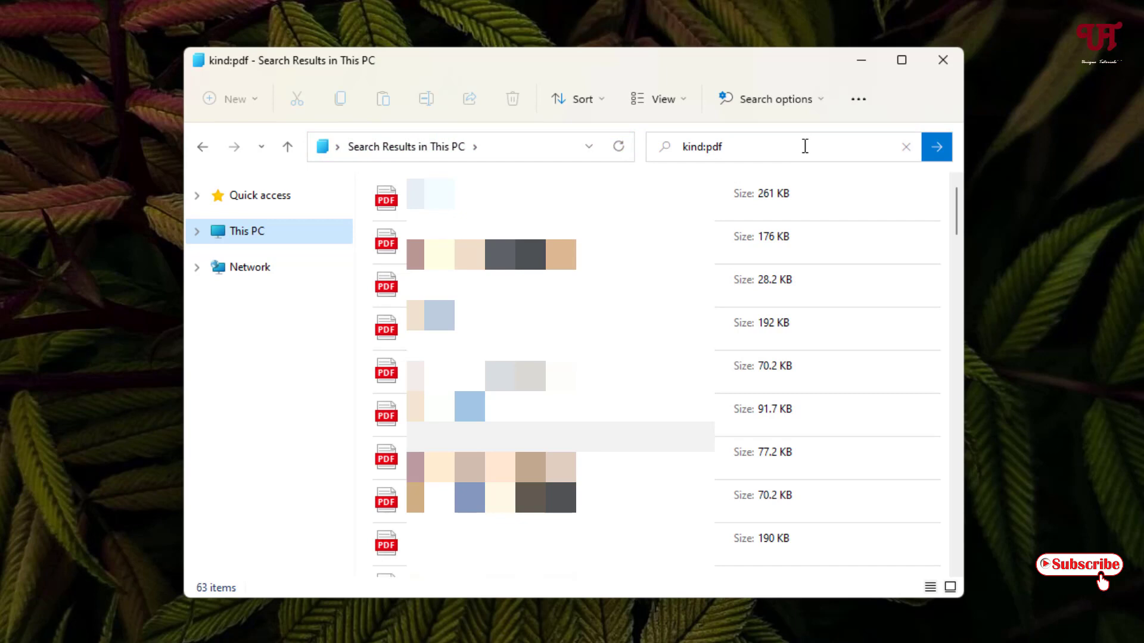
click(907, 151)
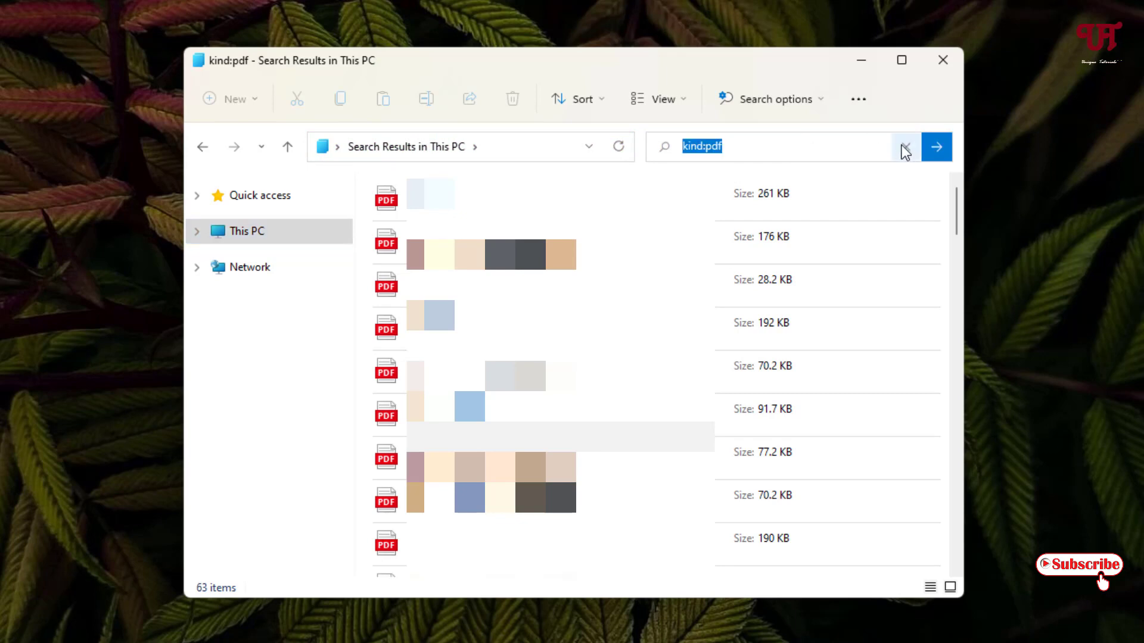
Step: Clear the kind:pdf search to return to This PC, then close File Explorer
click(906, 149)
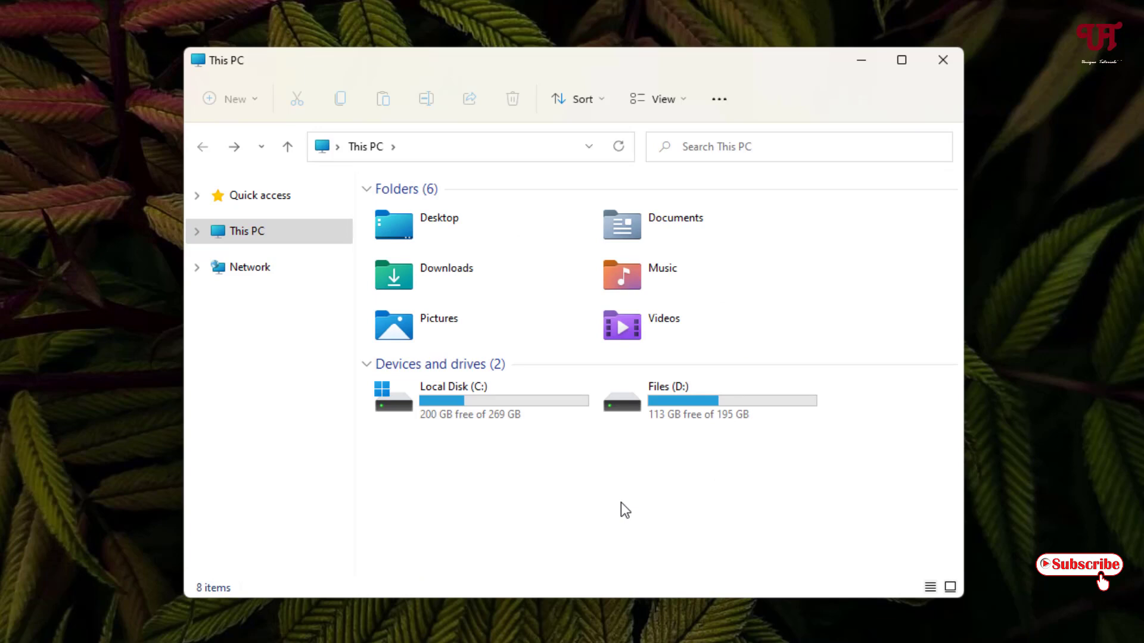
click(942, 60)
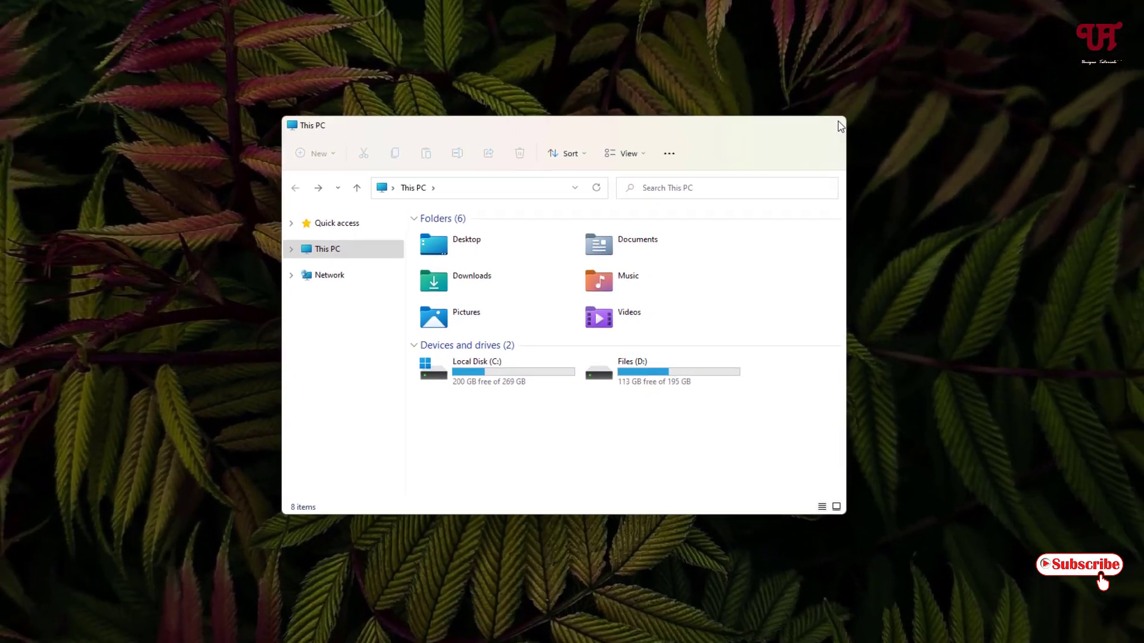